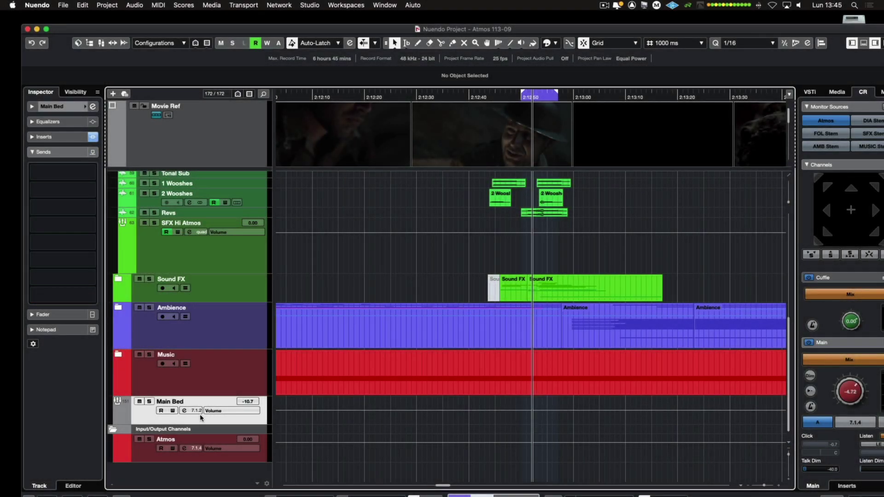
# Add a bed in ADM Authoring for Dolby Atmos and assign the Main Bed track as its source.
pyautogui.click(107, 5)
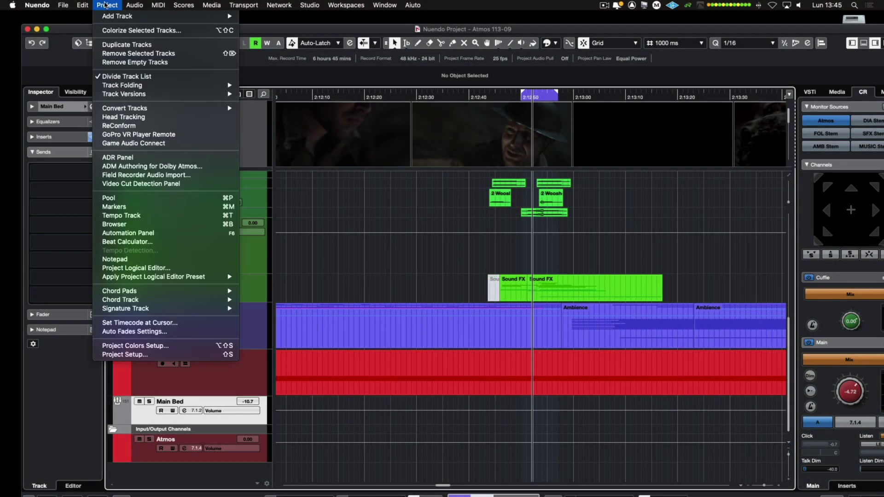
pyautogui.click(143, 166)
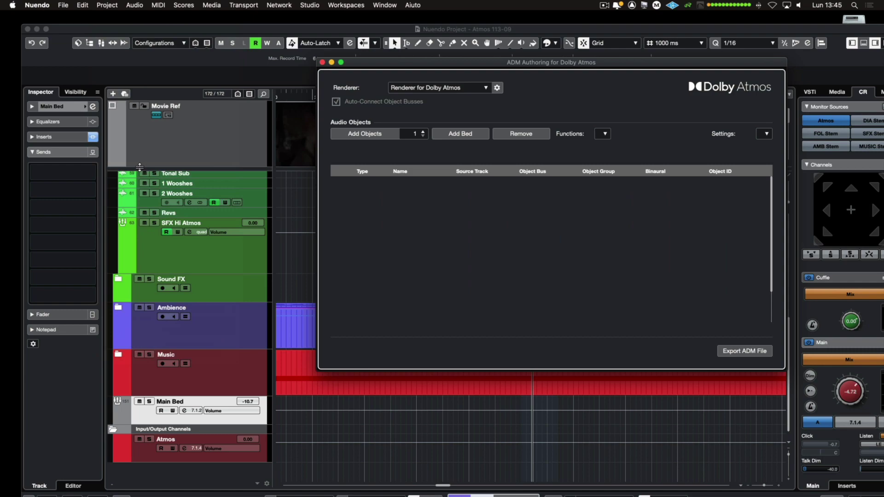
pyautogui.click(473, 137)
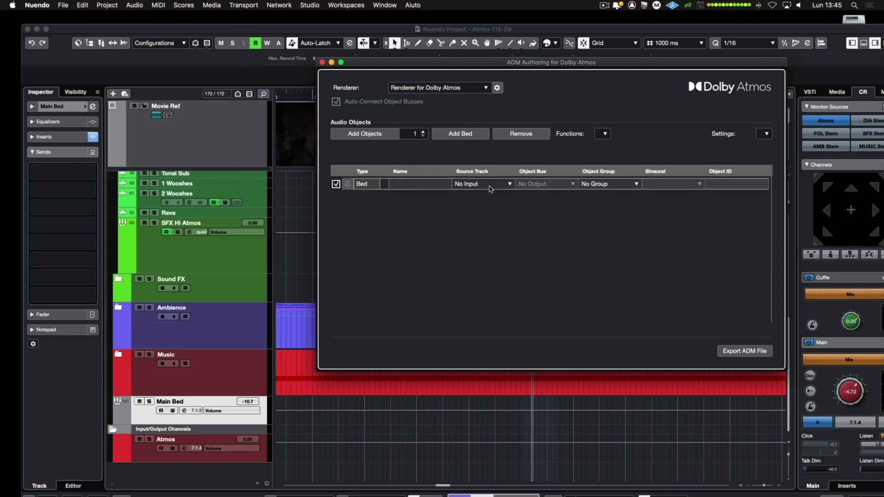
pyautogui.click(505, 184)
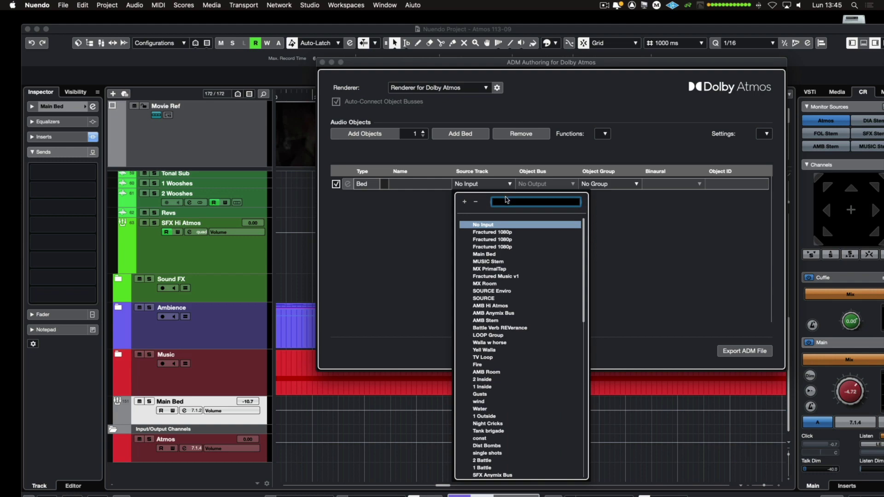
pyautogui.write('mai')
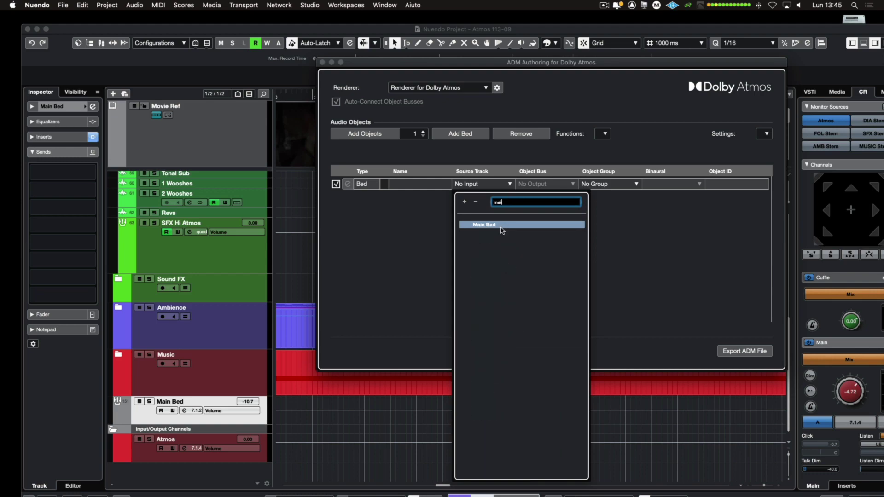
pyautogui.click(496, 226)
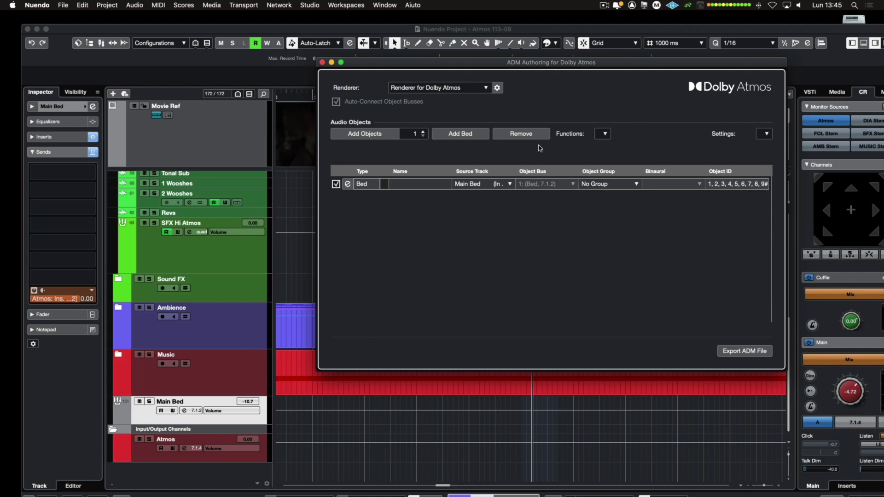
# Open the Renderer for Dolby Atmos plug-in and arrange it beside the ADM Authoring window to view the bed's channels.
pyautogui.click(497, 87)
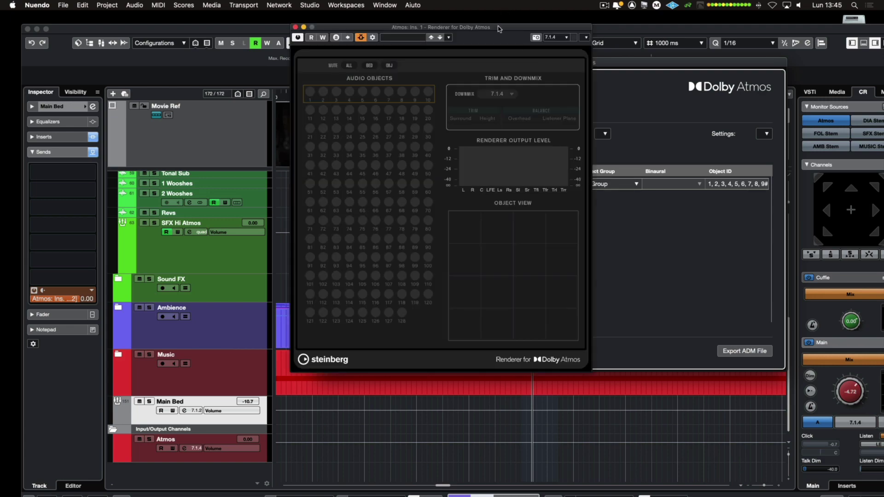
pyautogui.moveTo(499, 30); pyautogui.dragTo(658, 55)
pyautogui.moveTo(414, 64); pyautogui.dragTo(128, 63)
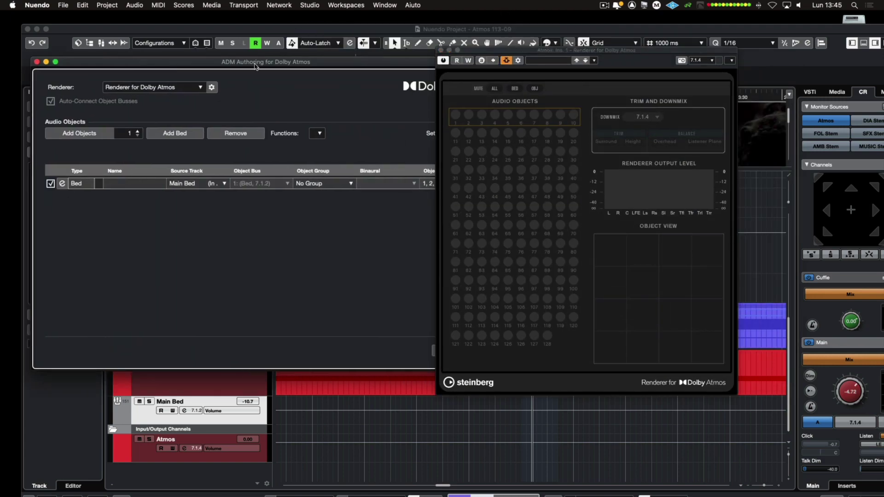
pyautogui.moveTo(507, 50); pyautogui.dragTo(641, 52)
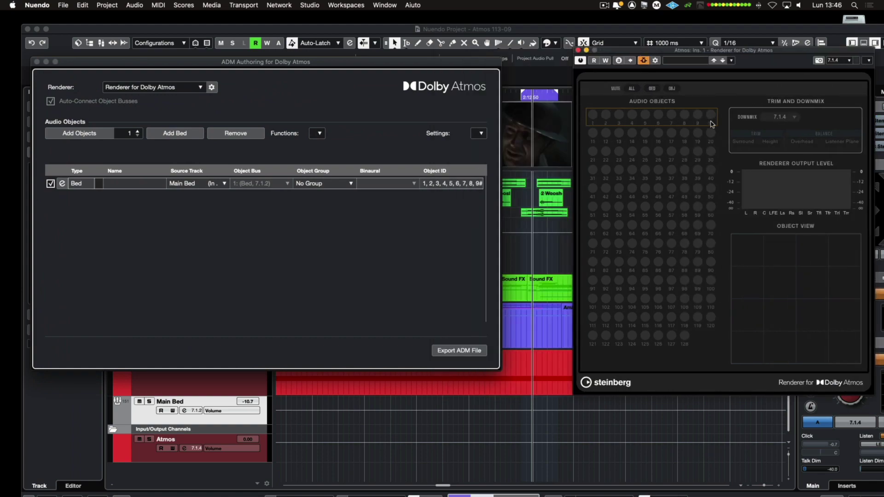
pyautogui.click(300, 232)
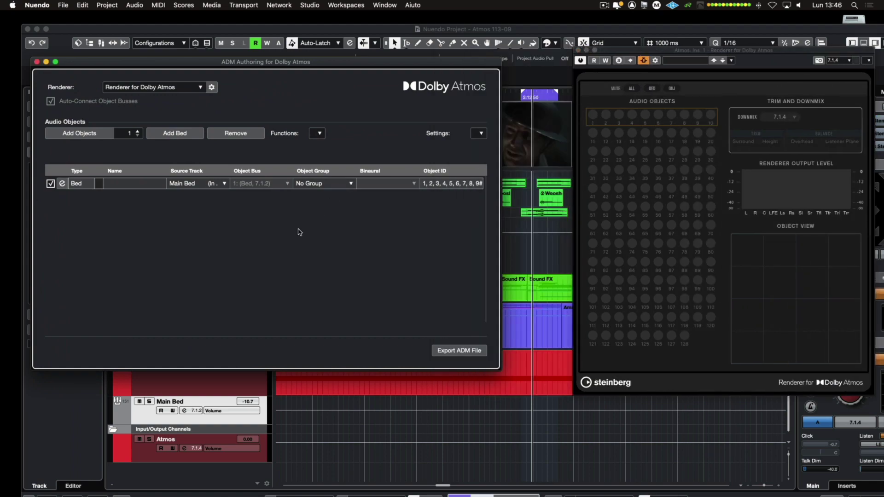
# Review the renderer choices, keep Renderer for Dolby Atmos, and close the ADM Authoring and renderer windows.
pyautogui.click(203, 88)
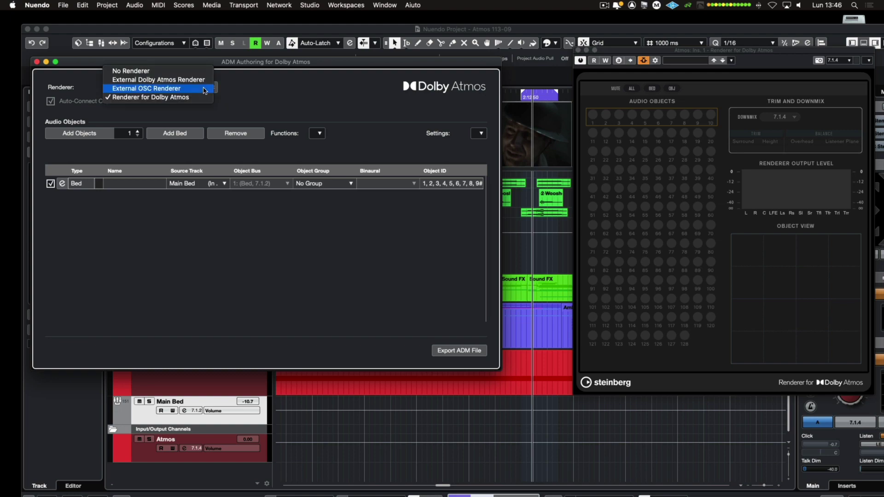
pyautogui.click(201, 97)
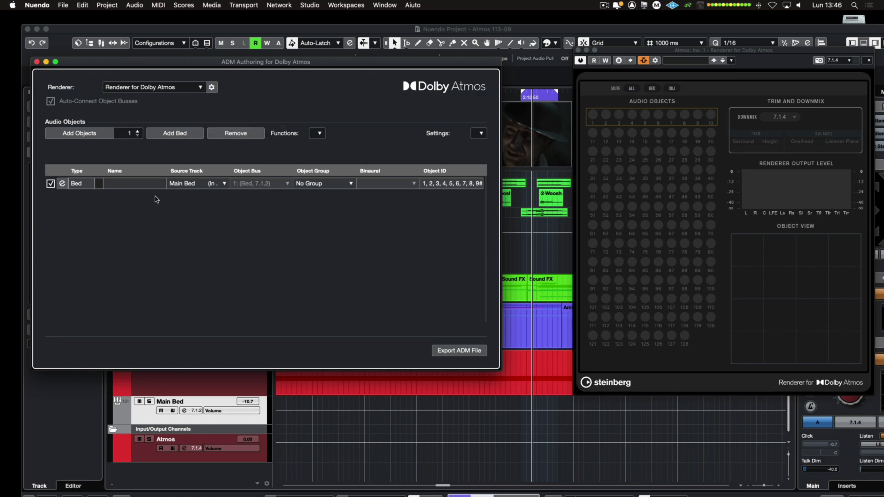
pyautogui.click(36, 62)
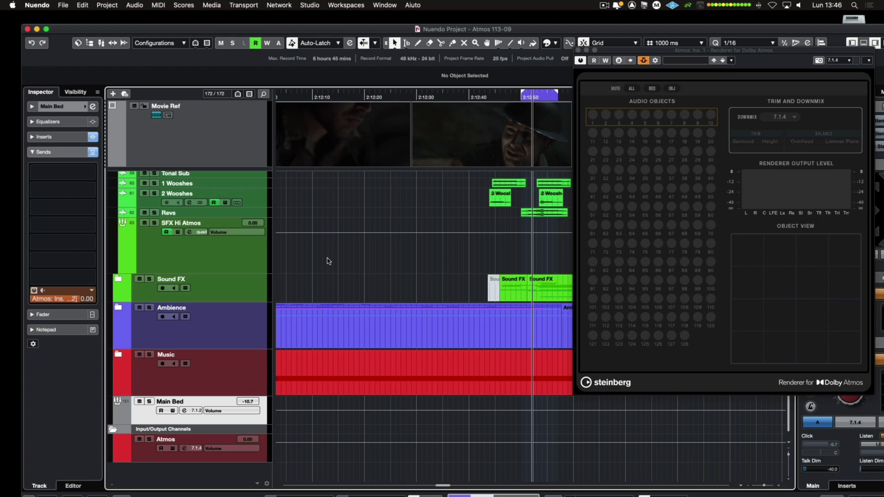
pyautogui.click(578, 50)
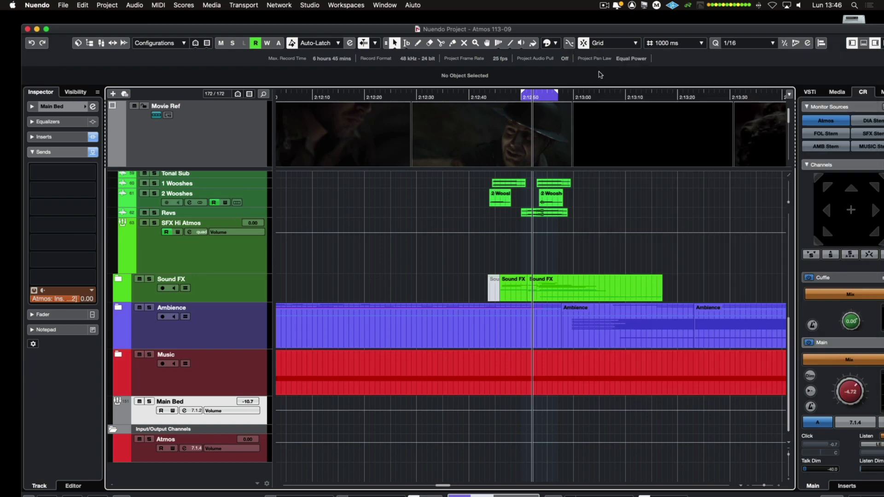
# Create Dolby Atmos objects from the Med Debris OBJ, Lg Debris OBJ, 1 Metals and sfx tracks under SFX Objects.
pyautogui.moveTo(789, 343); pyautogui.dragTo(769, 263)
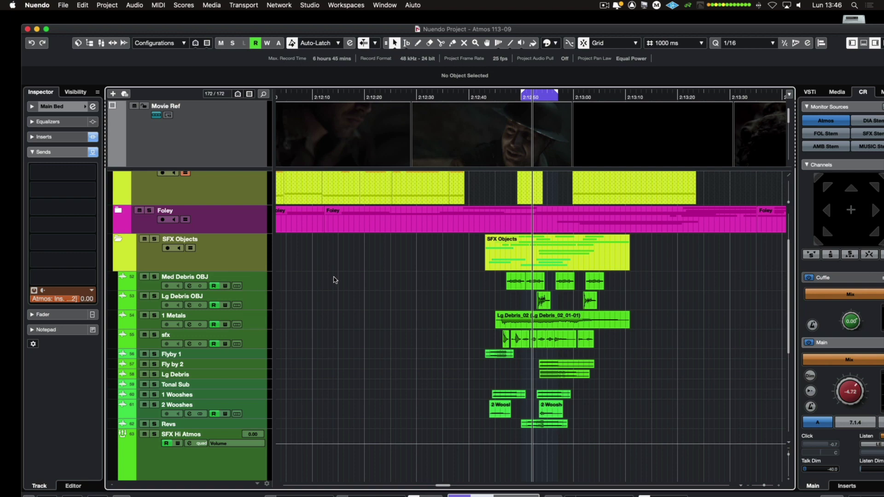
pyautogui.press('space')
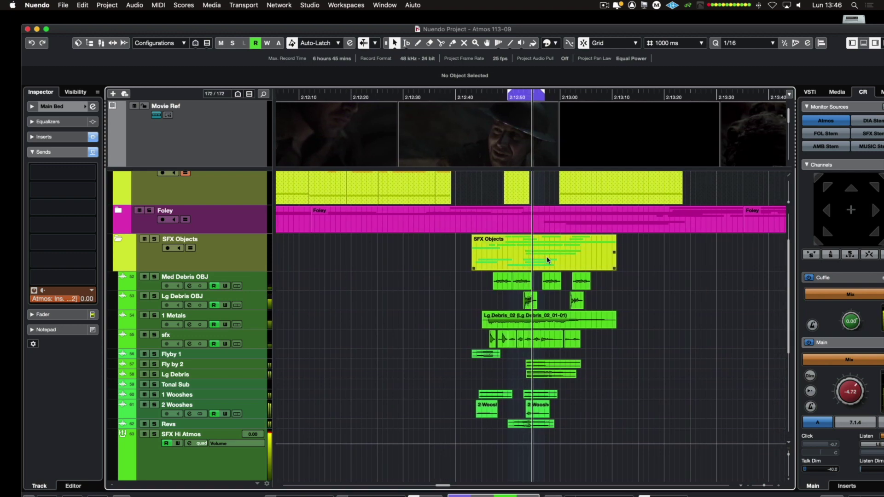
pyautogui.click(259, 285)
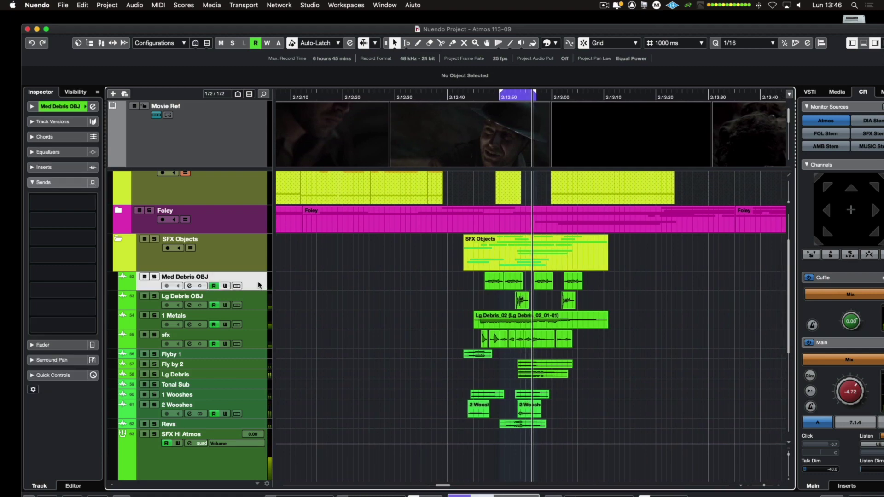
pyautogui.keyDown('shift'); pyautogui.click(264, 341); pyautogui.keyUp('shift')
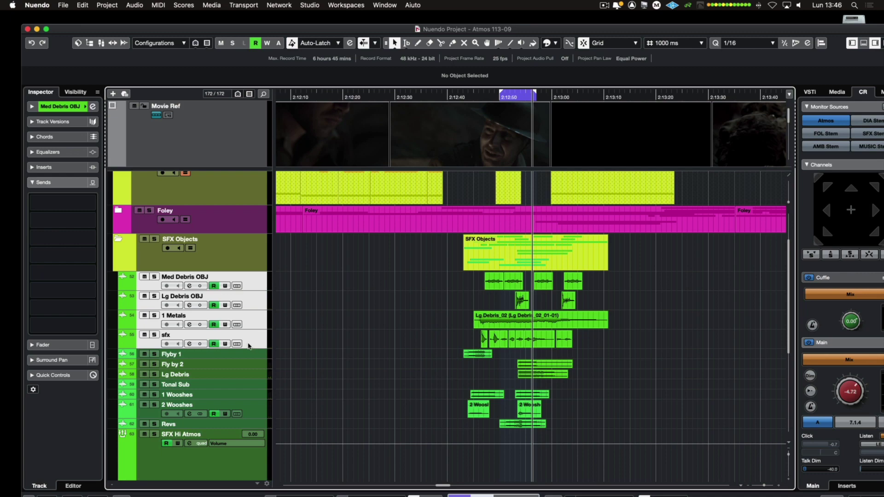
pyautogui.click(107, 5)
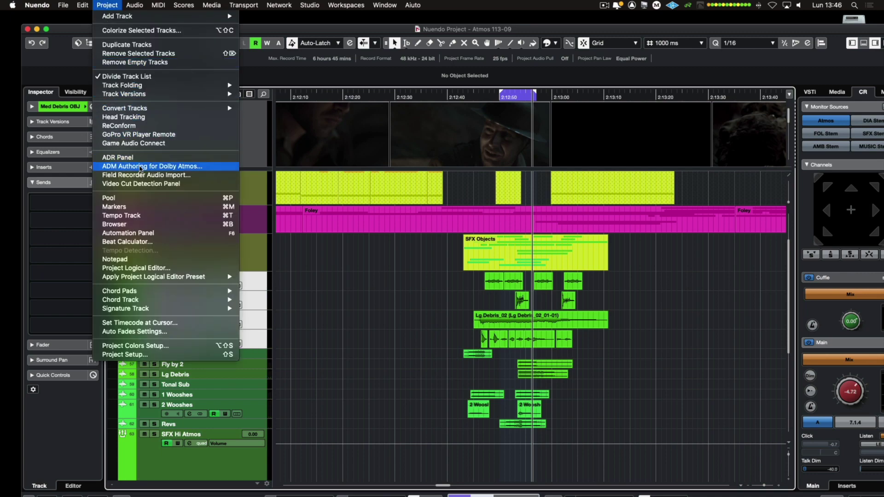
pyautogui.click(150, 167)
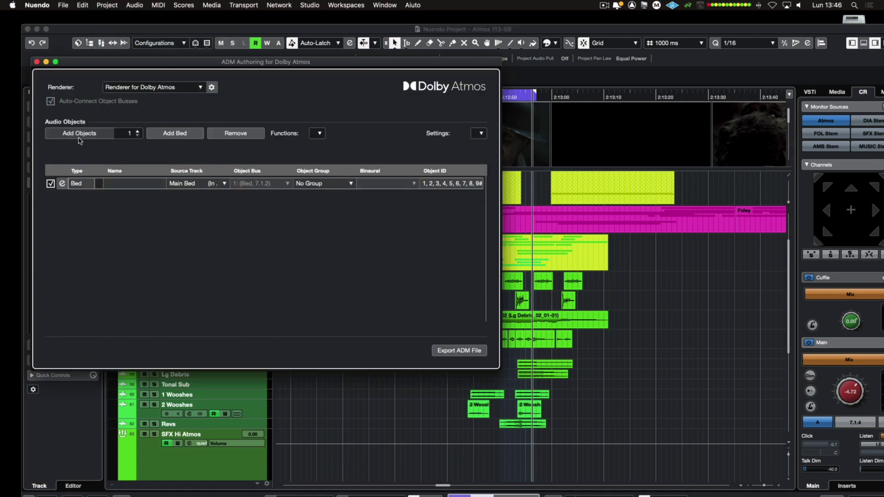
pyautogui.click(320, 133)
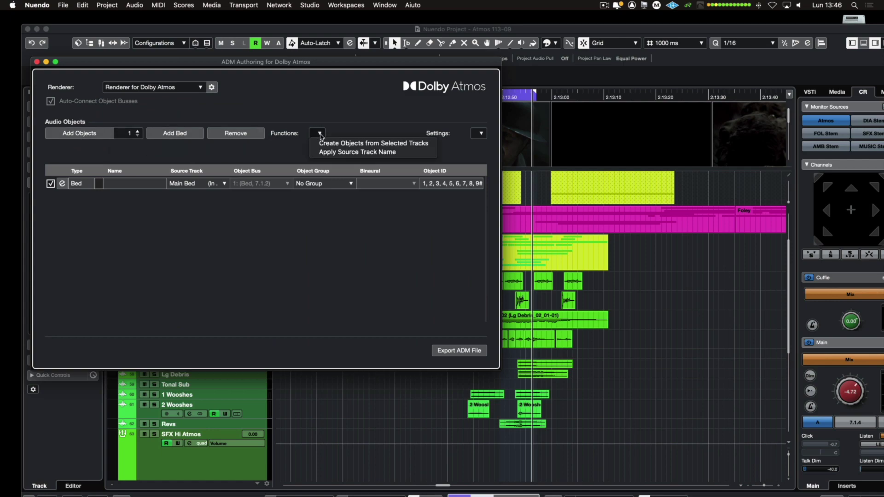
pyautogui.click(343, 144)
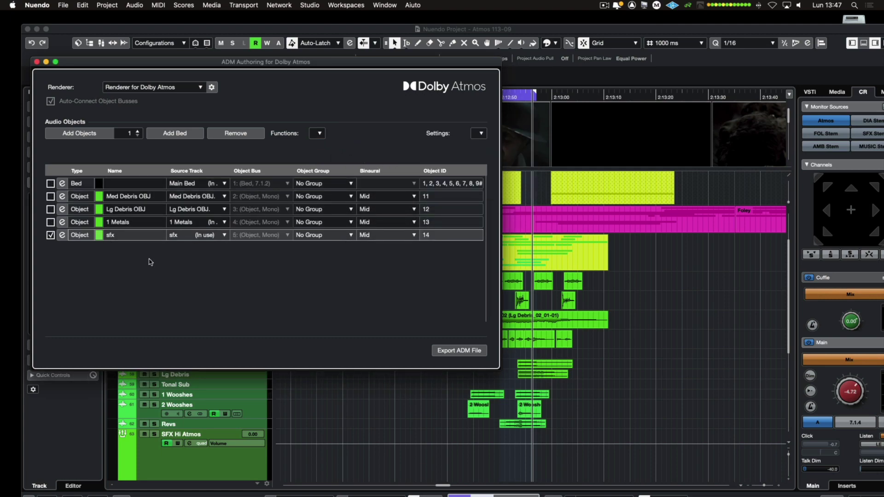
# Show the renderer plug-in again and apply the source track name to the unnamed bed.
pyautogui.click(212, 88)
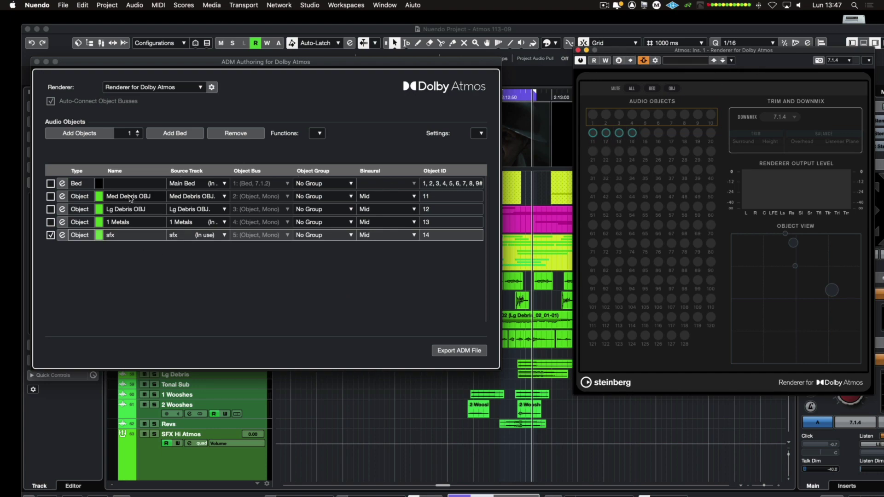
pyautogui.click(323, 134)
pyautogui.click(136, 185)
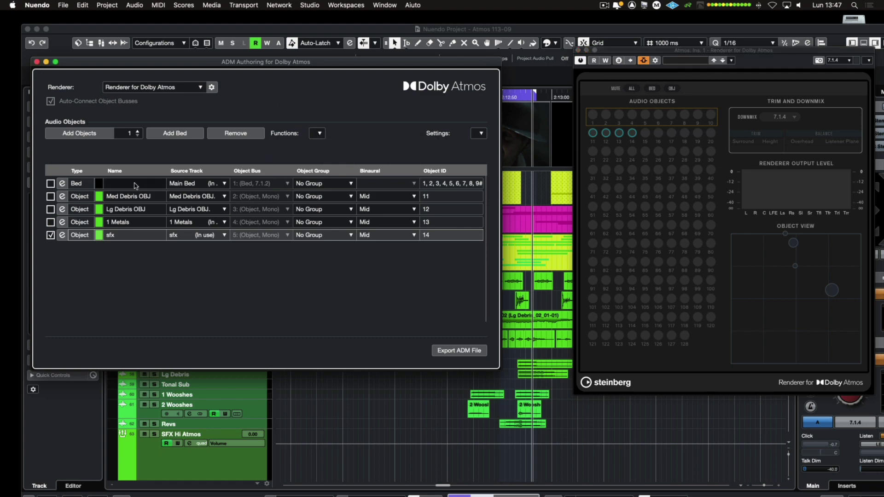
pyautogui.click(107, 184)
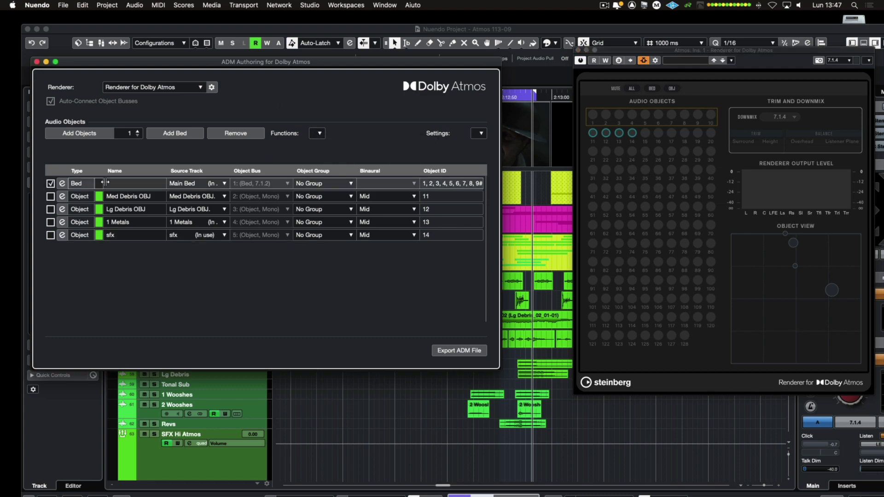
pyautogui.click(320, 132)
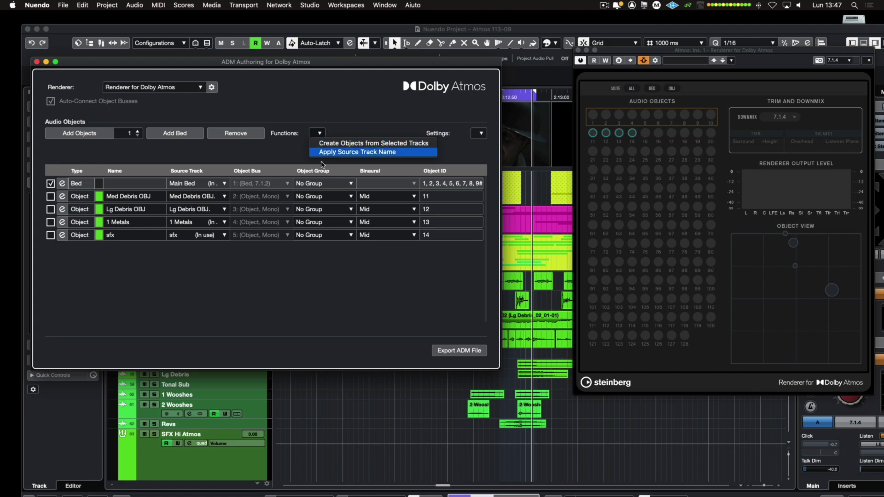
pyautogui.click(357, 152)
# Examine the trim, balance and downmix control settings in the Trim and Downmix Editor.
pyautogui.click(477, 133)
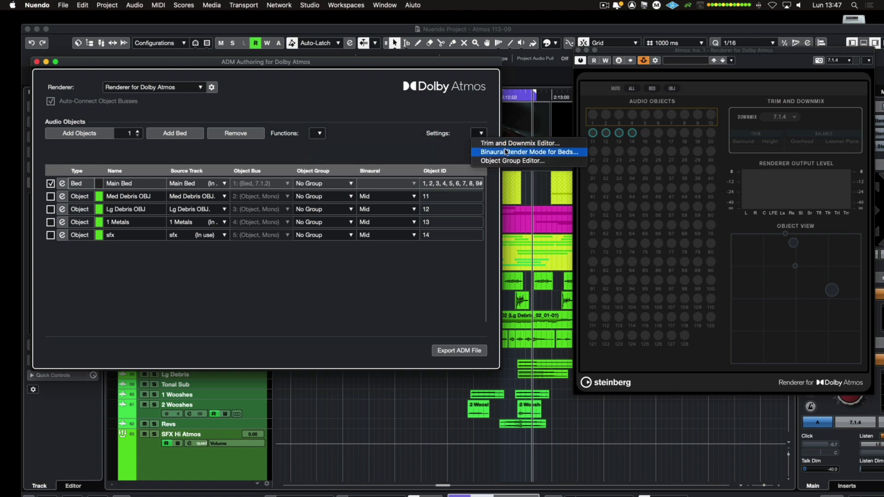
pyautogui.click(272, 156)
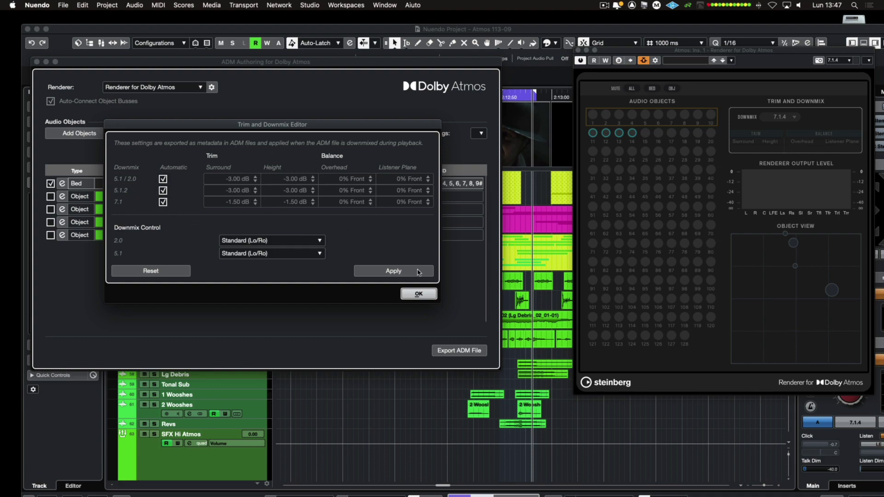
pyautogui.click(420, 295)
# Examine the binaural render modes for the bed's speakers, including the choices for the left speaker.
pyautogui.click(481, 133)
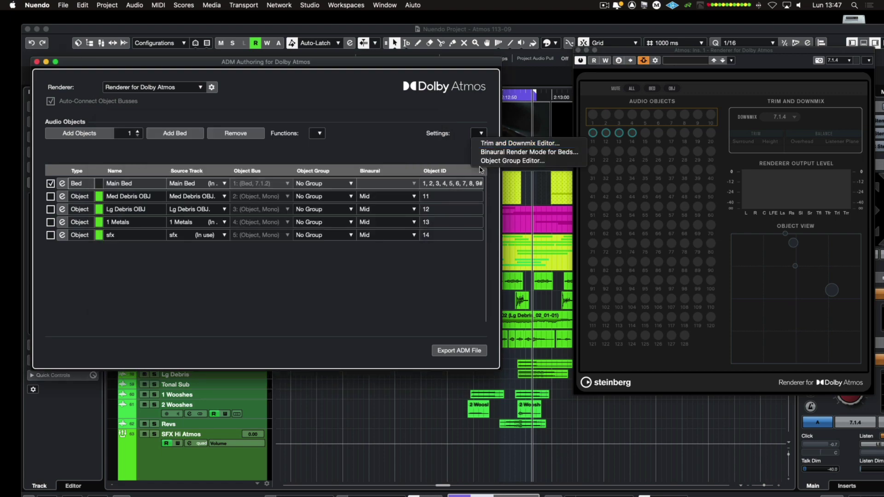
pyautogui.click(484, 153)
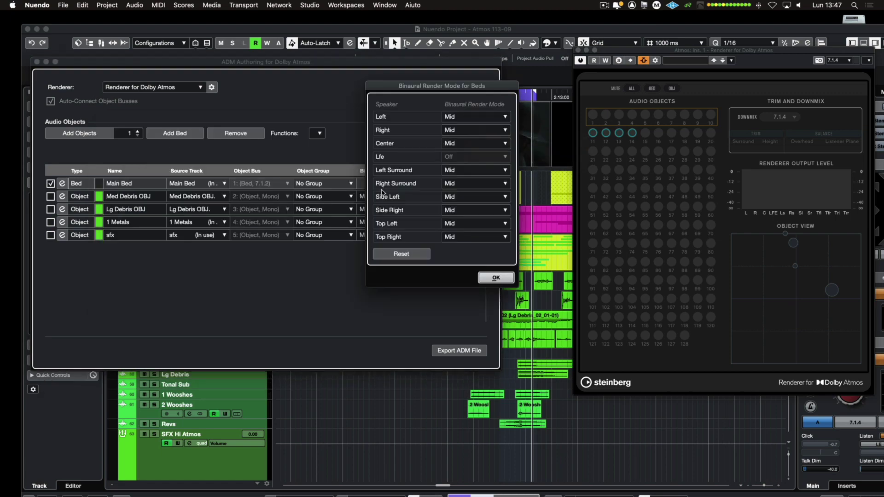
pyautogui.click(478, 121)
pyautogui.click(494, 98)
pyautogui.click(497, 118)
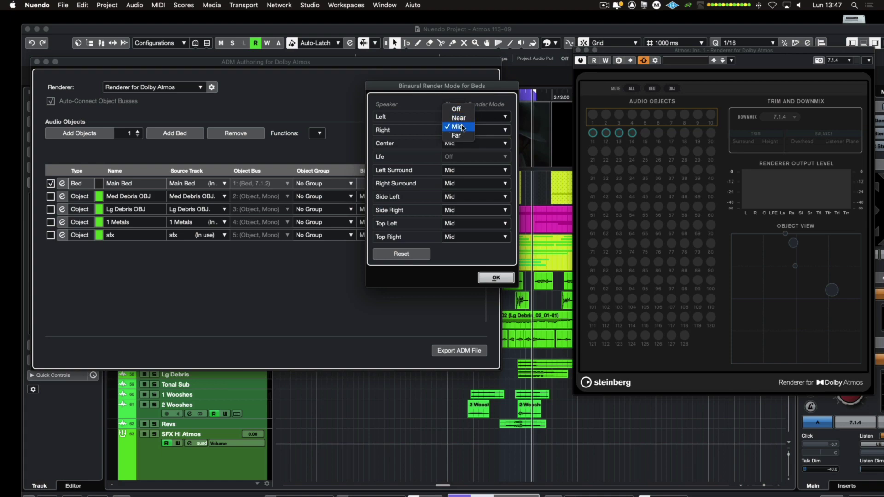
pyautogui.click(492, 278)
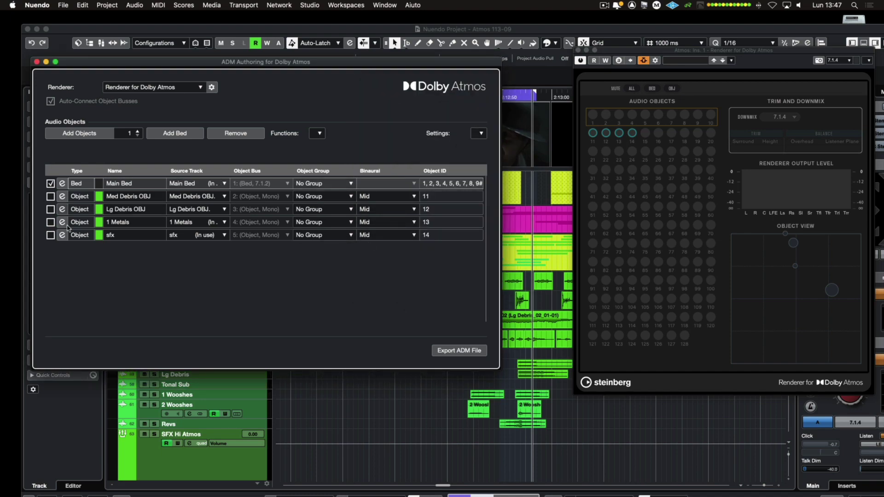
# Examine the available object groups in the Object Group Editor, then close it.
pyautogui.click(480, 133)
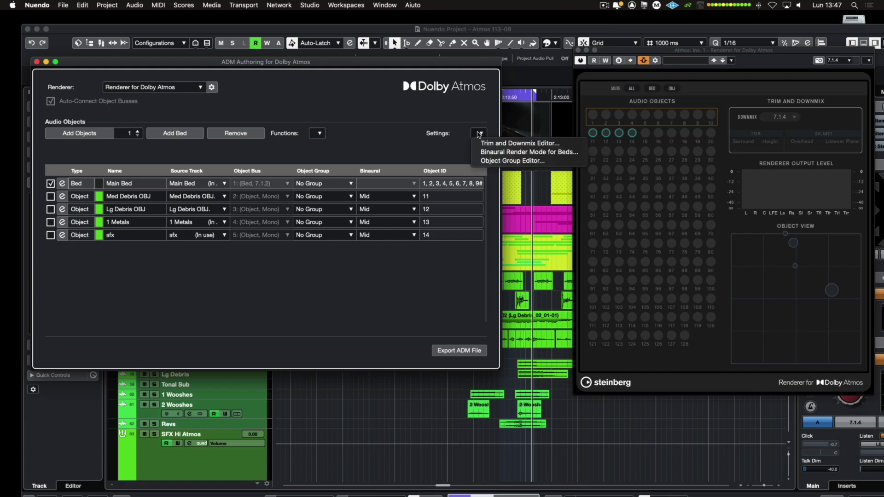
pyautogui.click(481, 161)
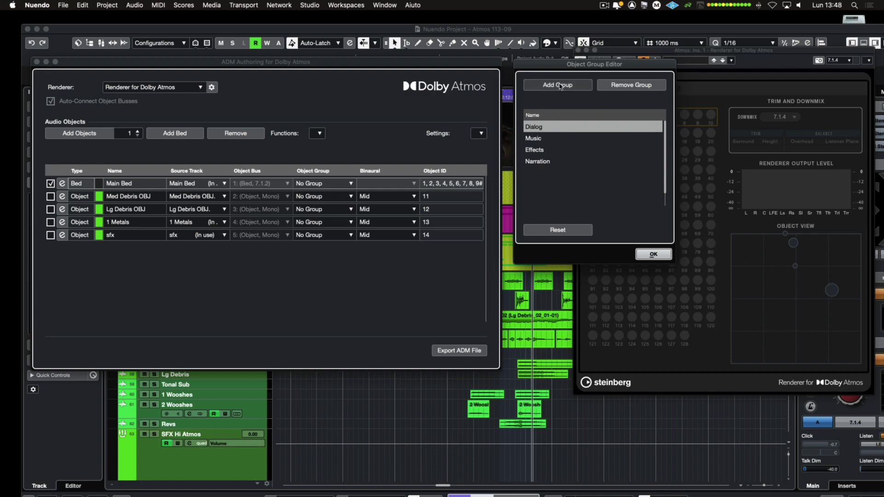
pyautogui.click(653, 254)
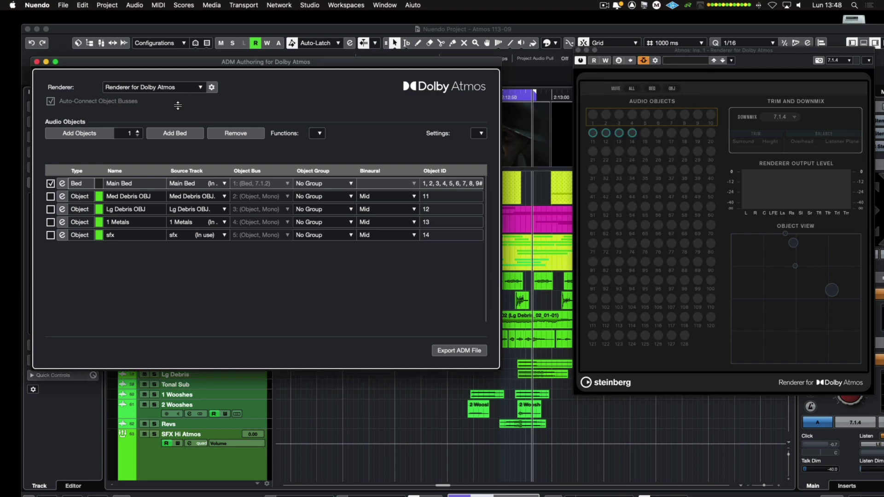
# Close the ADM authoring window and open the Med Debris OBJ channel's MultiPanner, hiding and restoring its rear view.
pyautogui.click(37, 62)
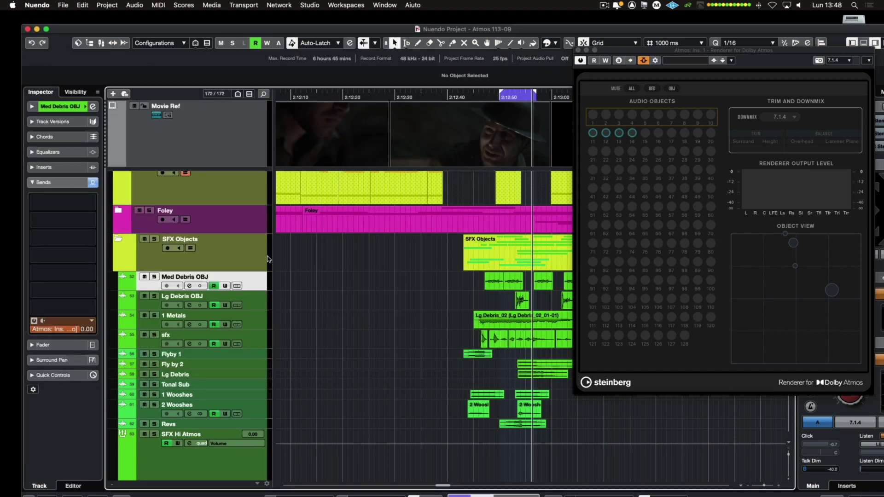
pyautogui.click(190, 286)
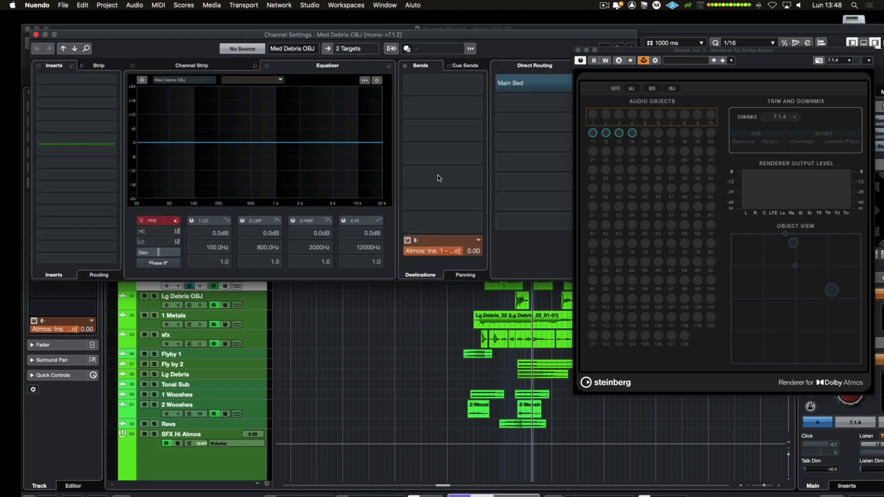
pyautogui.moveTo(529, 37); pyautogui.dragTo(414, 37)
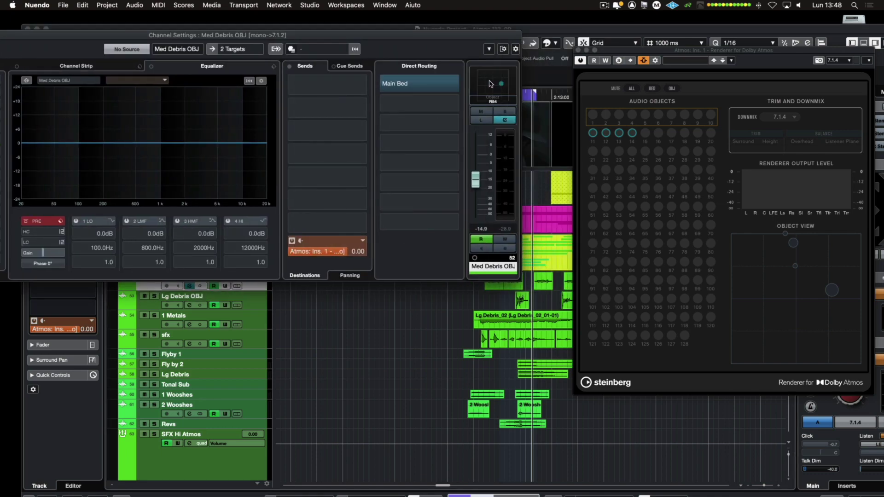
pyautogui.doubleClick(492, 84)
pyautogui.moveTo(330, 62); pyautogui.dragTo(198, 44)
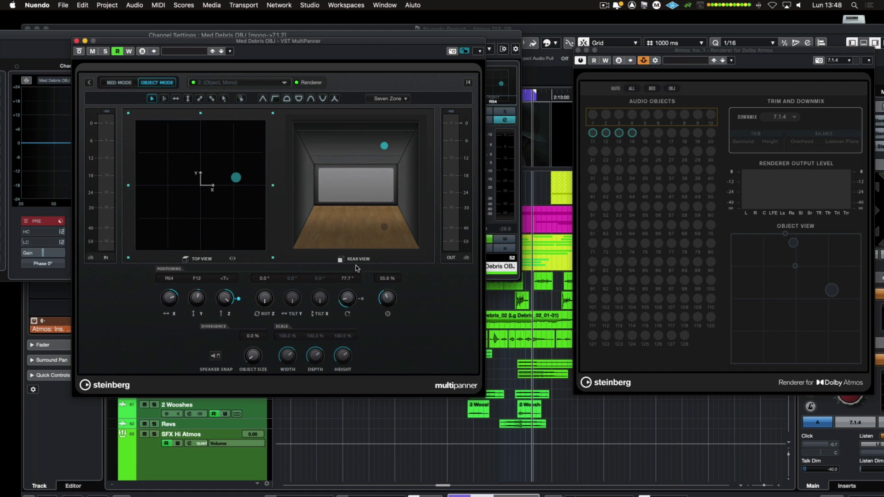
pyautogui.click(88, 83)
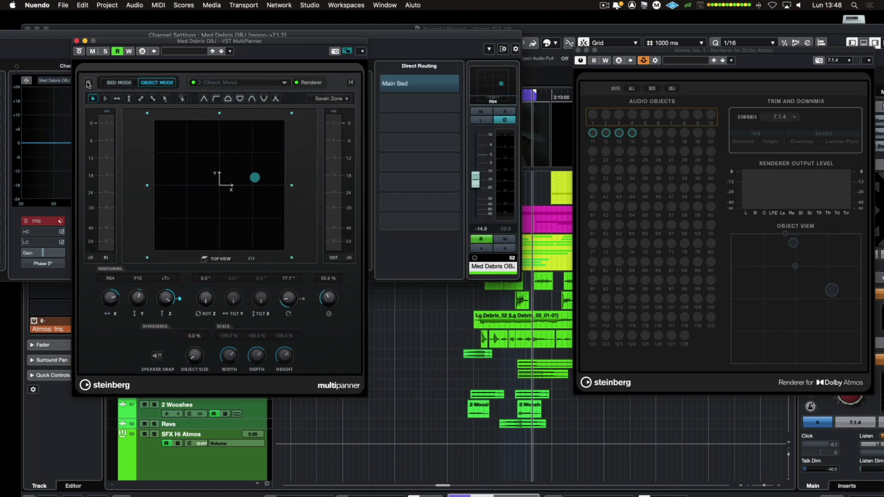
pyautogui.click(89, 83)
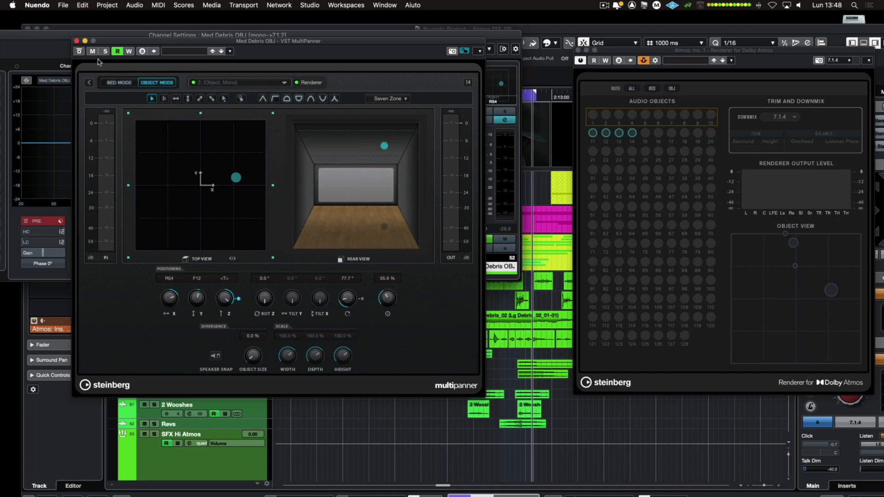
# Try positioning Med Debris OBJ with automation writing, an elevation pattern and diagonal-only movement, and close its panner and channel settings.
pyautogui.click(129, 51)
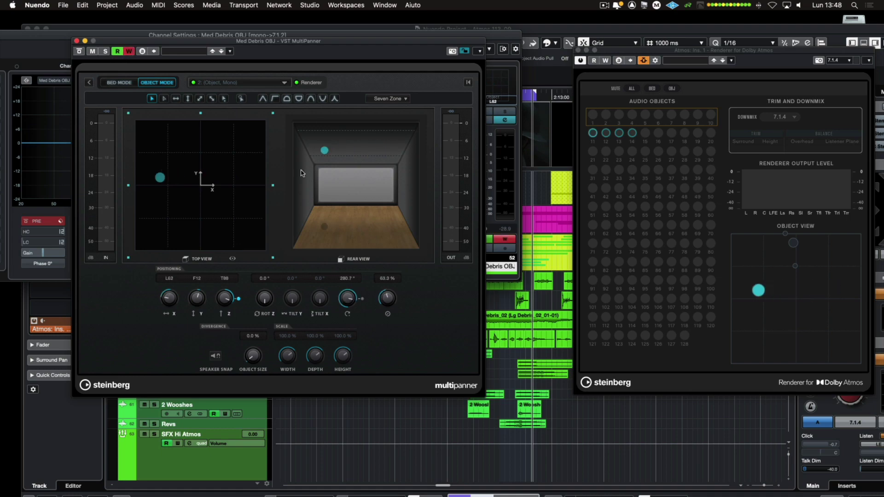
pyautogui.click(310, 99)
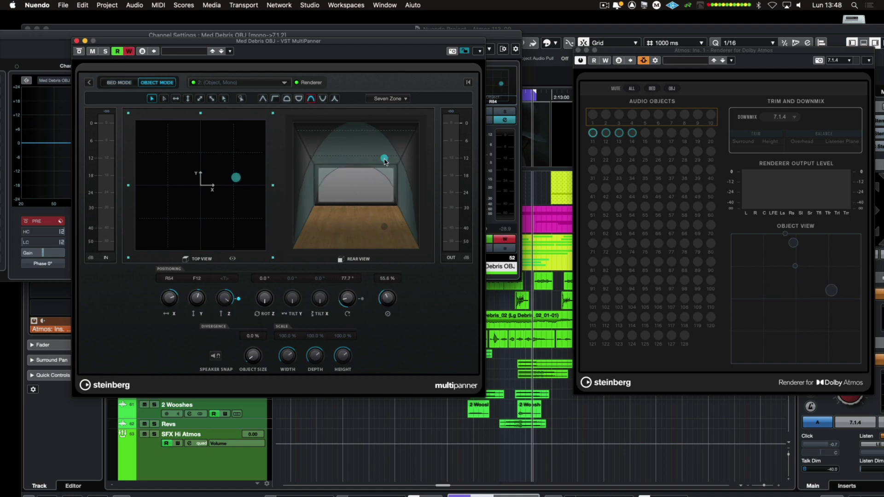
pyautogui.click(310, 98)
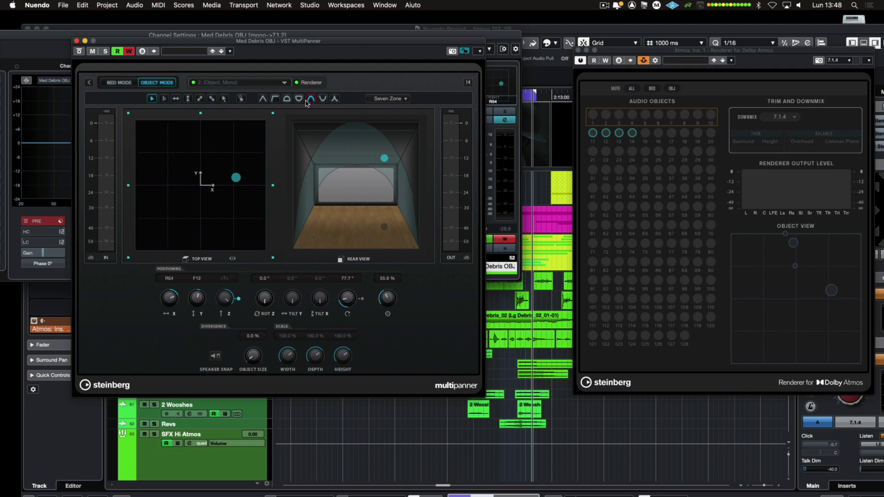
pyautogui.click(199, 99)
pyautogui.click(181, 214)
pyautogui.moveTo(180, 214); pyautogui.dragTo(214, 180)
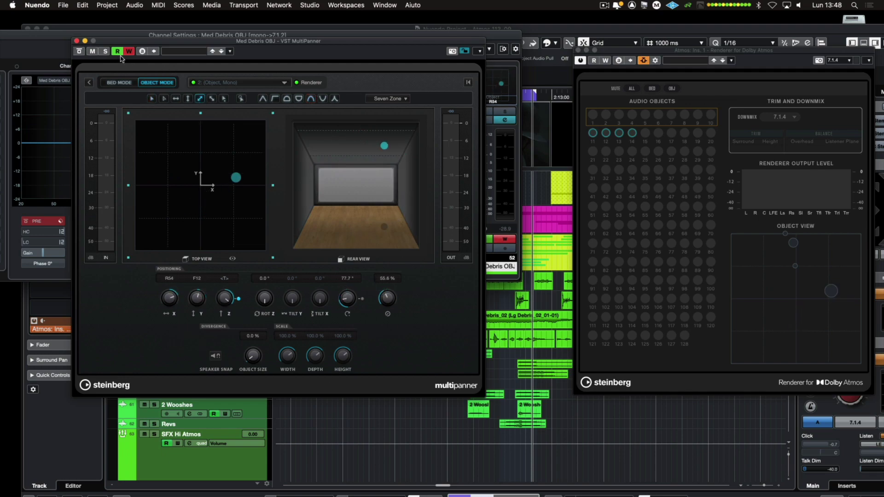
pyautogui.click(76, 40)
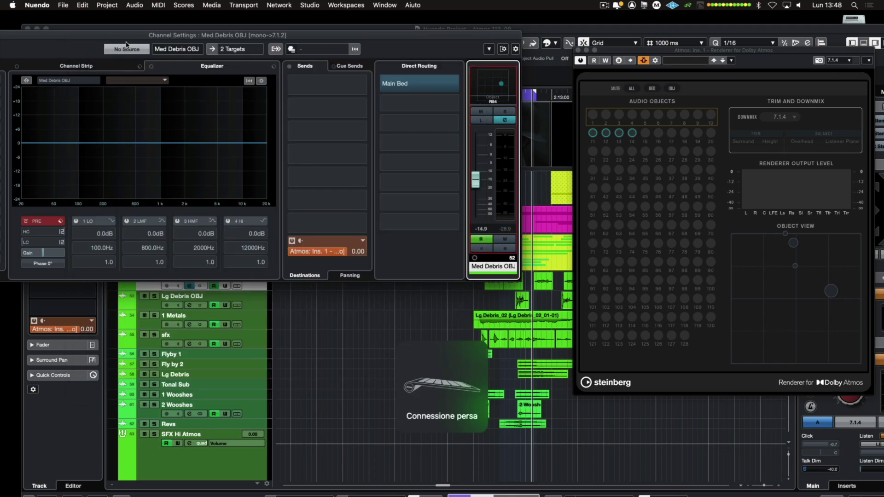
pyautogui.moveTo(148, 35); pyautogui.dragTo(292, 34)
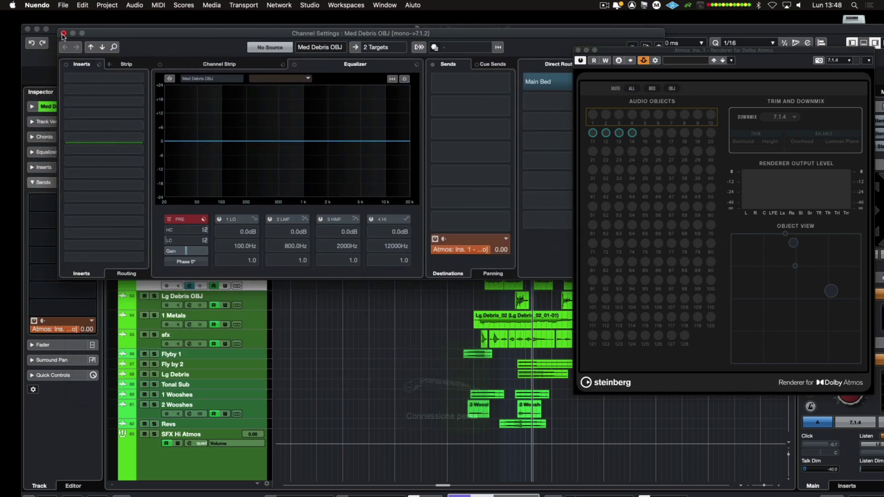
pyautogui.click(63, 34)
# Show an automation lane under the Lg Debris OBJ track and set it to the MultiPanner's TopPan parameter.
pyautogui.click(121, 307)
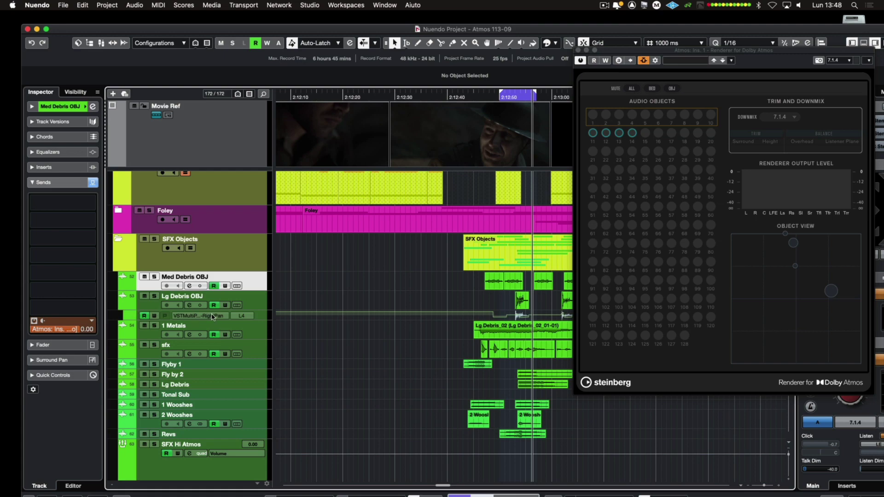
pyautogui.click(214, 316)
pyautogui.click(276, 325)
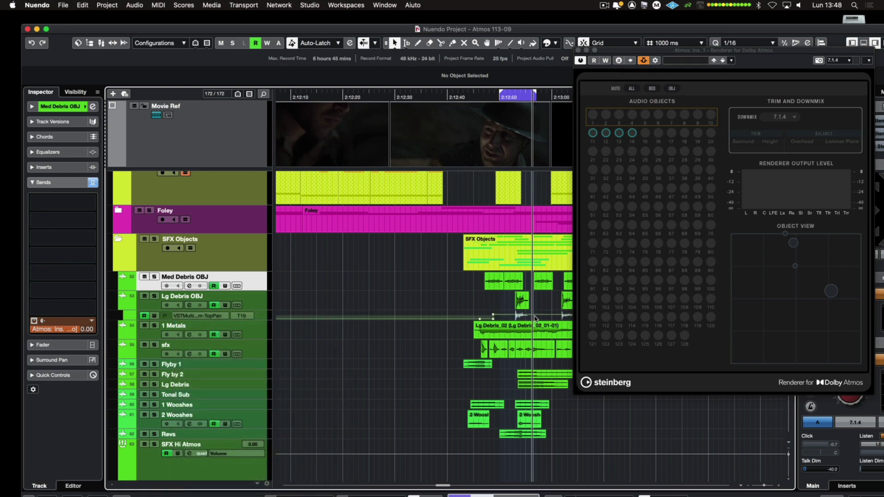
# Open the Lg Debris OBJ channel's MultiPanner and play a short passage to observe the object movement in the renderer.
pyautogui.click(189, 306)
pyautogui.moveTo(538, 34); pyautogui.dragTo(396, 42)
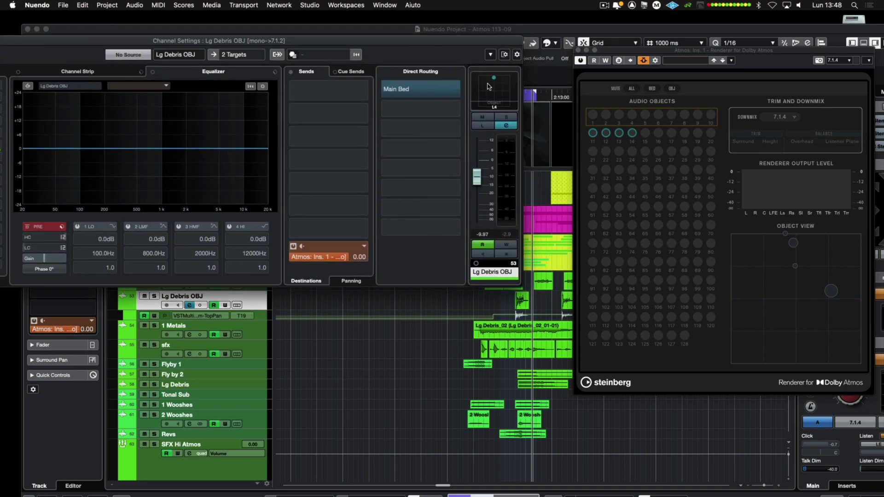
pyautogui.doubleClick(488, 87)
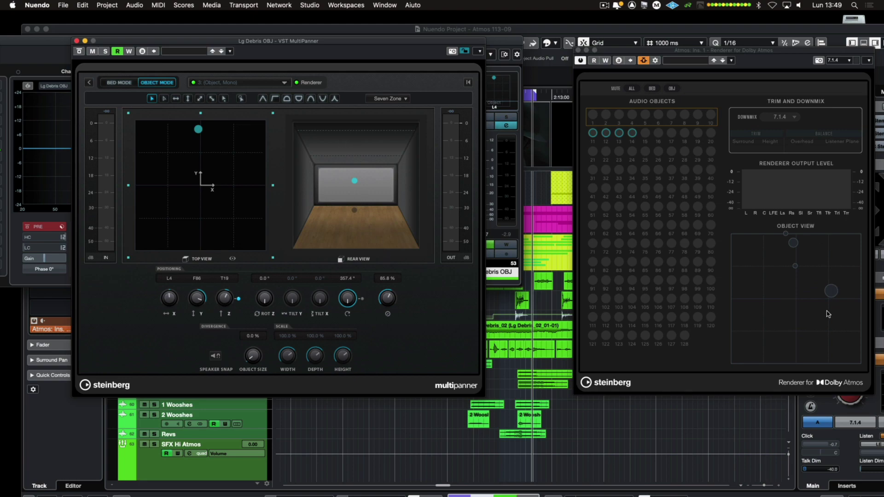
pyautogui.press('space')
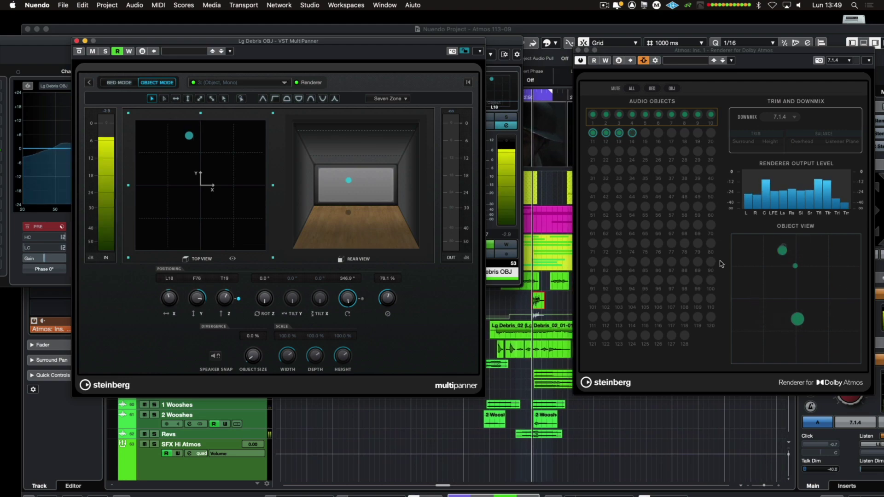
pyautogui.press('space')
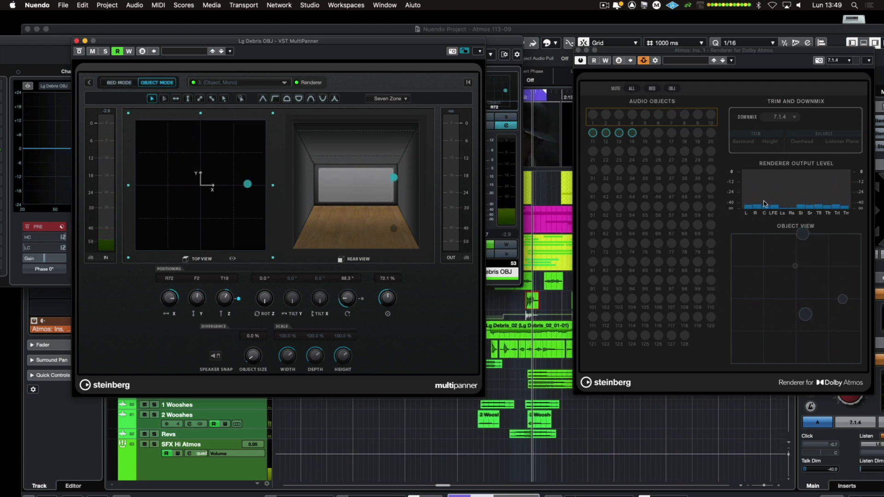
# Switch the renderer's downmix to 2.0 and then back to 7.1.4.
pyautogui.click(788, 117)
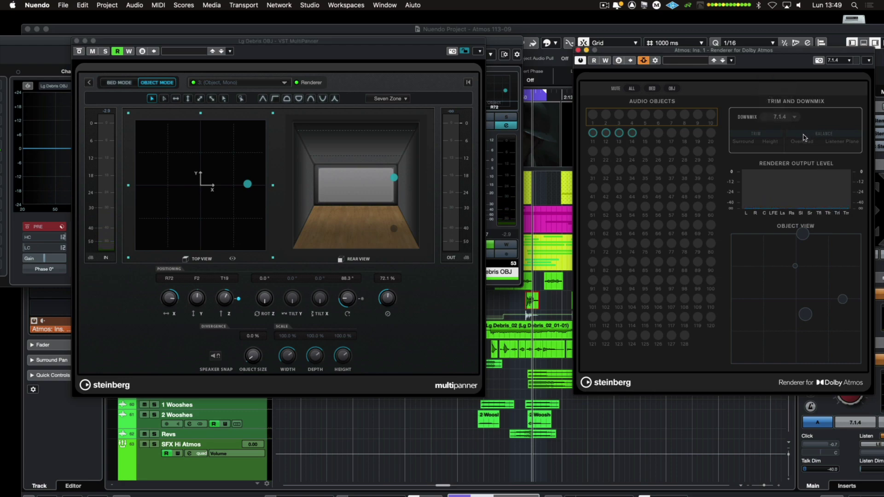
pyautogui.click(792, 118)
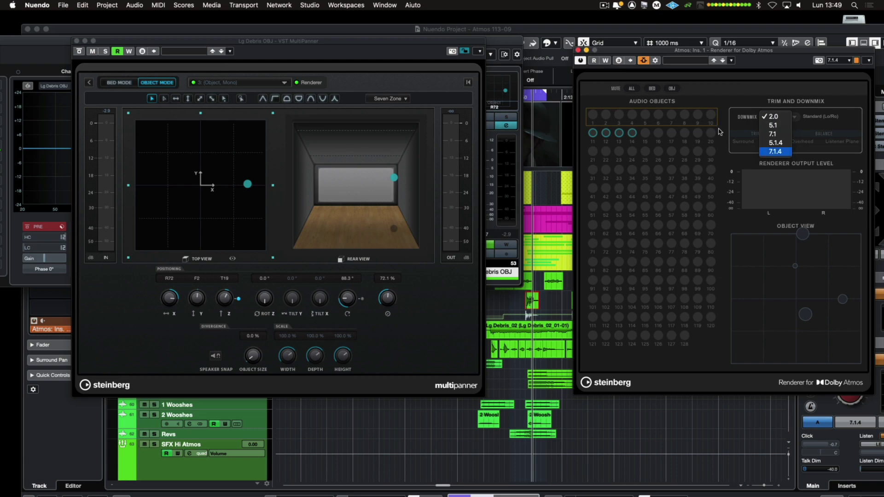
pyautogui.click(655, 99)
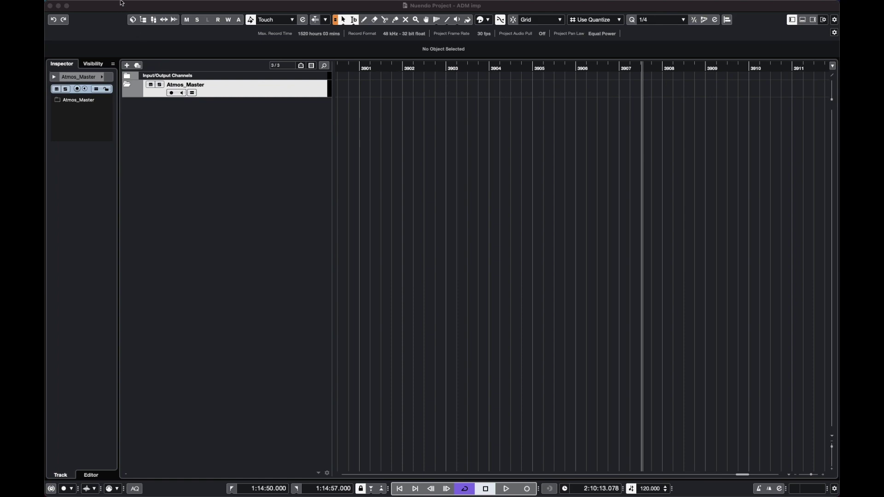
# Import the ADM file Weaponsadm.wav into the ADM imp project with all of its tracks selected.
pyautogui.click(102, 5)
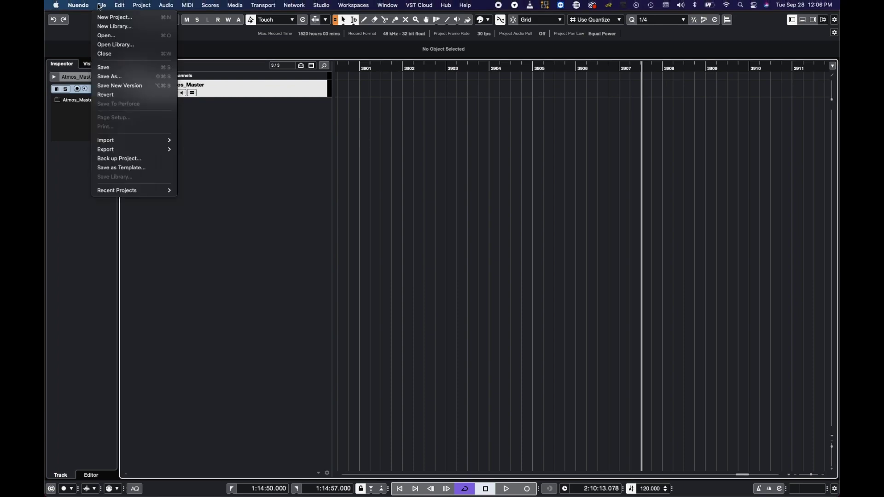
pyautogui.moveTo(130, 145)
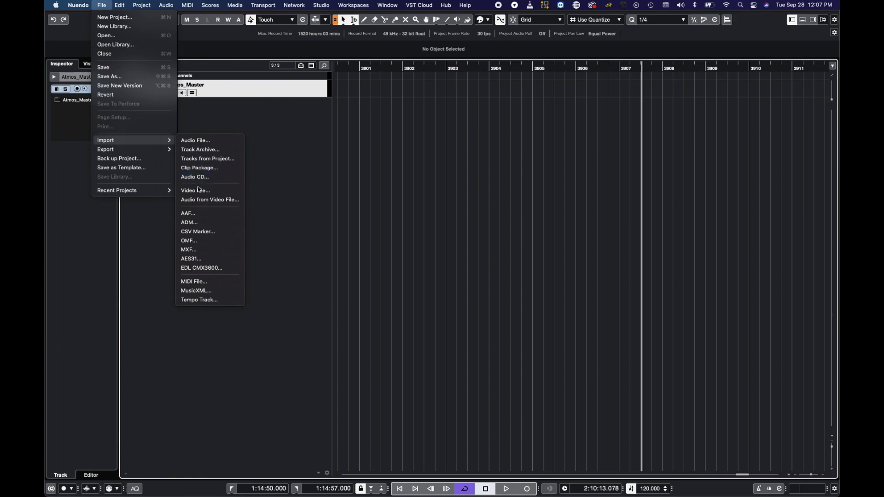
pyautogui.click(196, 222)
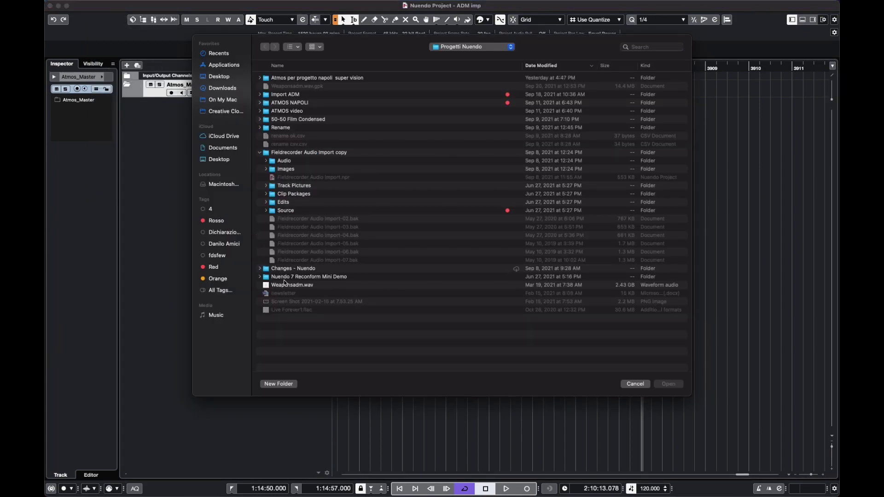
pyautogui.click(285, 285)
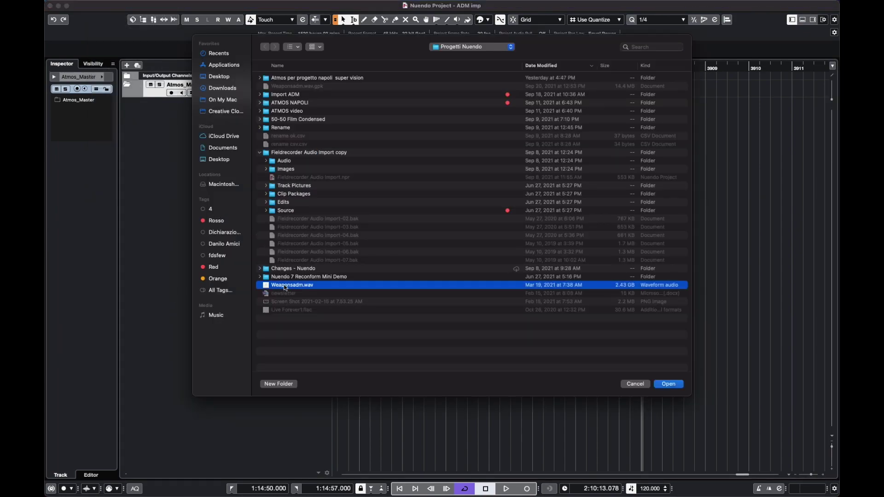
pyautogui.click(668, 385)
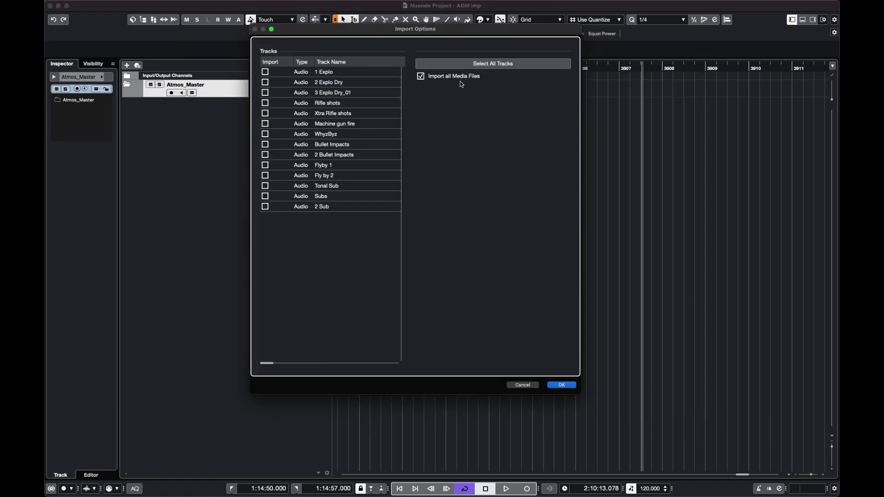
pyautogui.click(483, 65)
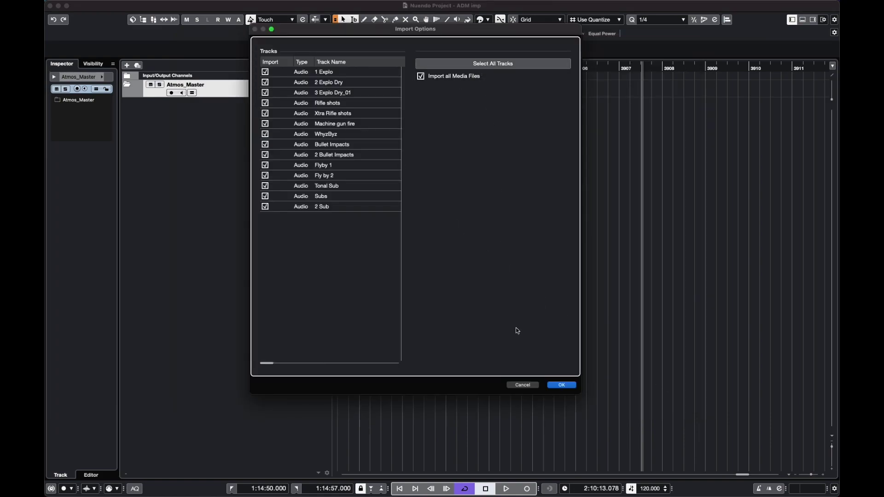
pyautogui.click(555, 386)
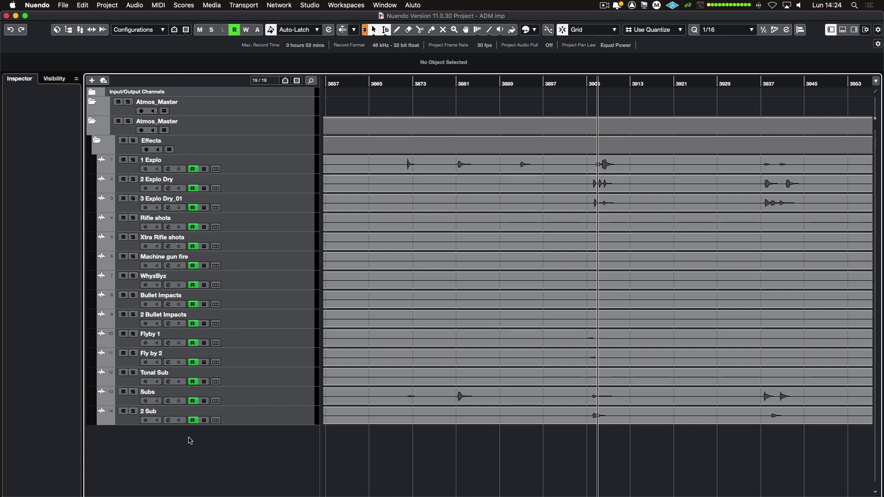
# Show the pan automation of all tracks and redraw the 1 Explo track's pan curves around bar 3905 freehand.
pyautogui.click(328, 30)
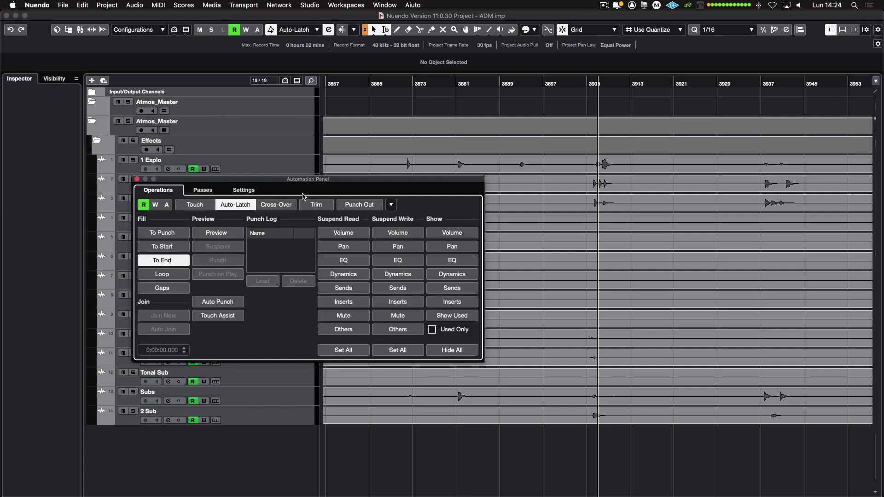
pyautogui.click(452, 247)
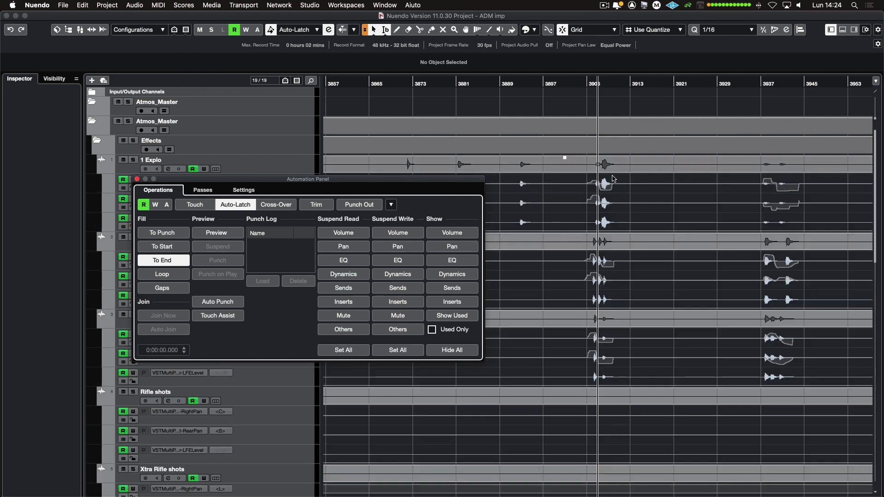
pyautogui.rightClick(600, 211)
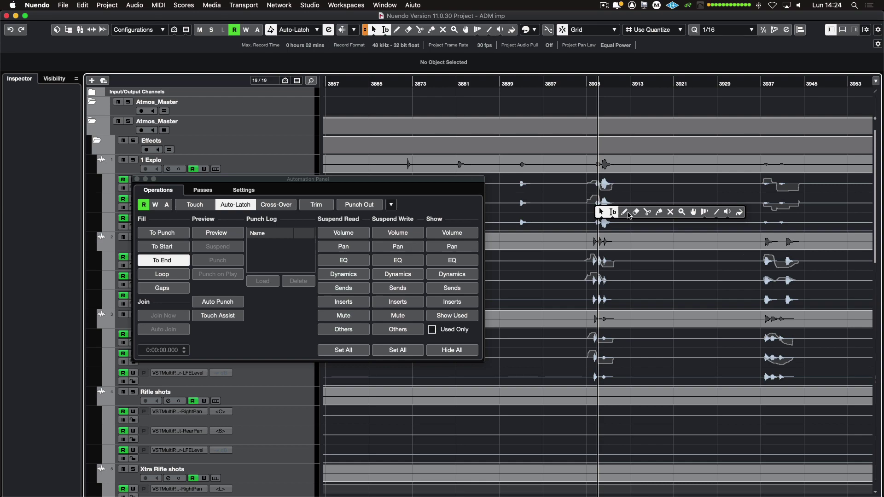
pyautogui.click(624, 211)
pyautogui.moveTo(594, 201)
pyautogui.mouseDown()
pyautogui.moveTo(598, 194)
pyautogui.moveTo(578, 193)
pyautogui.moveTo(629, 183)
pyautogui.mouseUp()
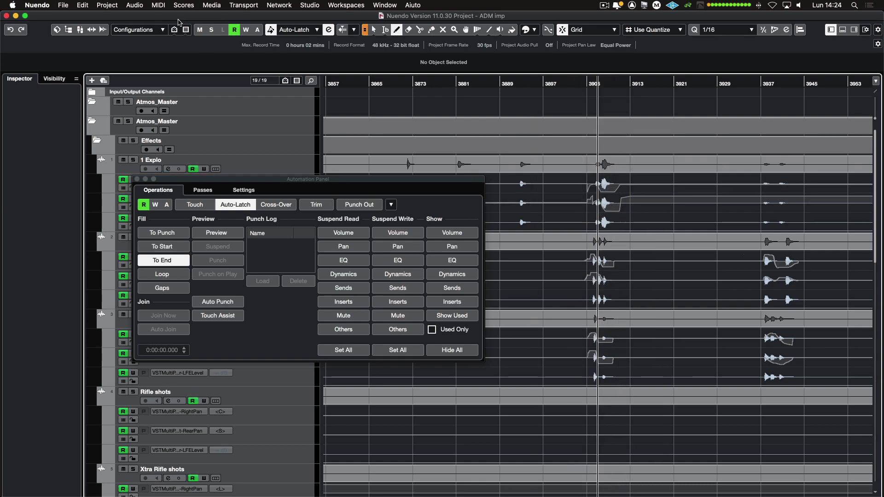
# Bring up the available export formats for the project.
pyautogui.click(62, 6)
pyautogui.moveTo(85, 147)
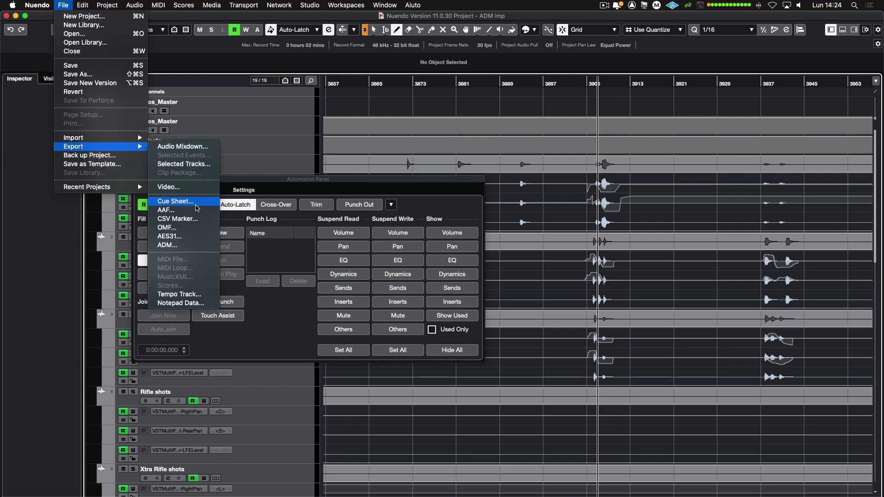